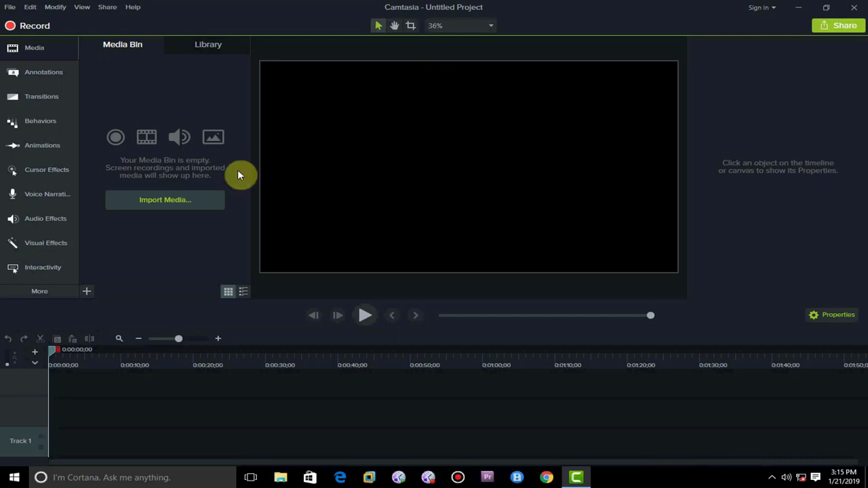
Import the AIRPLANE BEST GREEN SCREEN VIDEO file from the Desktop into the project's media
left_click(54, 245)
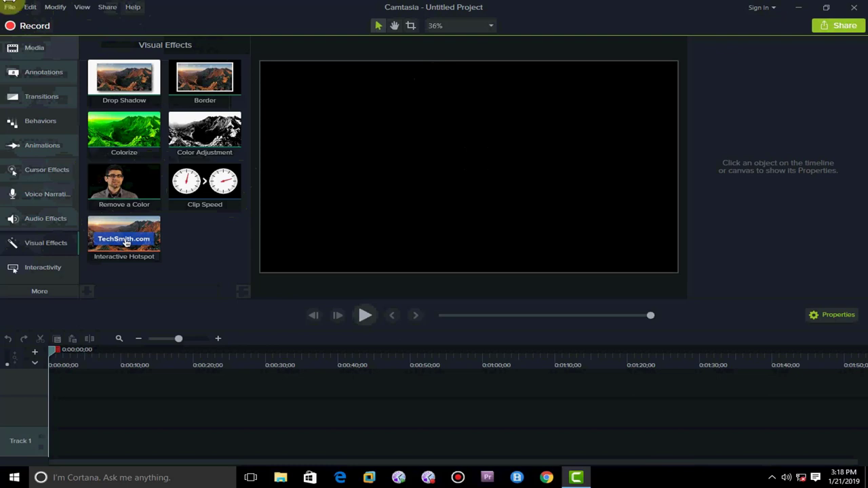
left_click(41, 44)
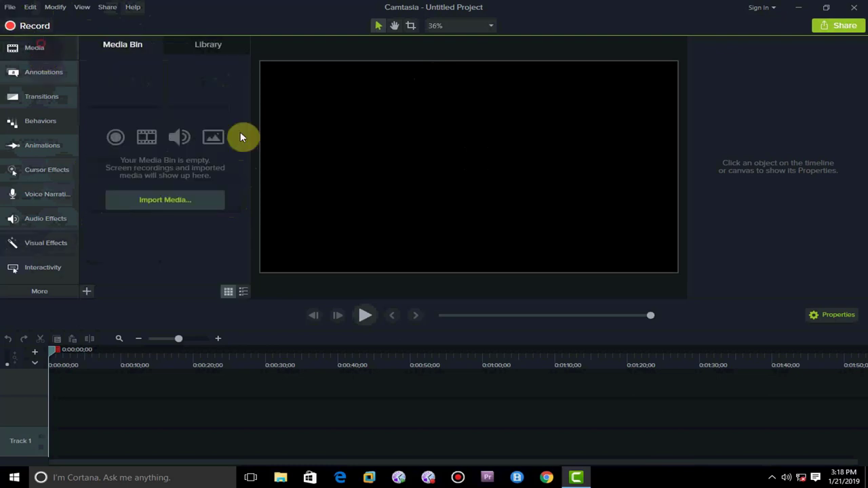
left_click(155, 198)
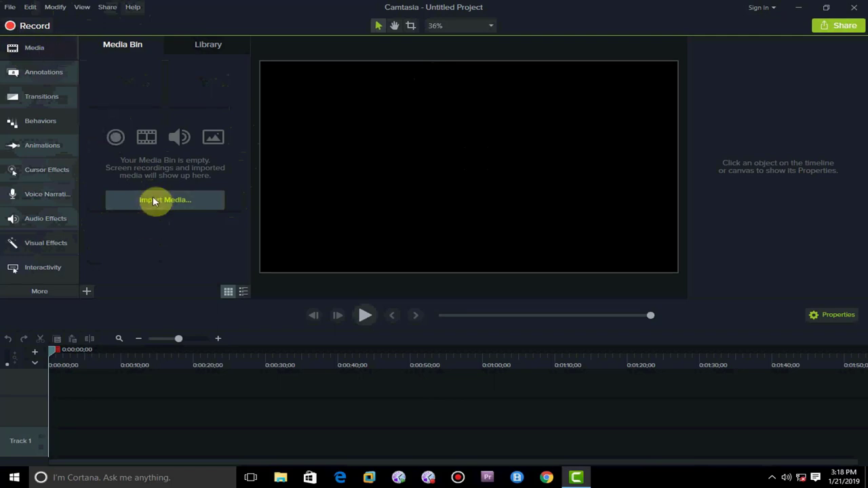
scroll(210, 189, "down", 4)
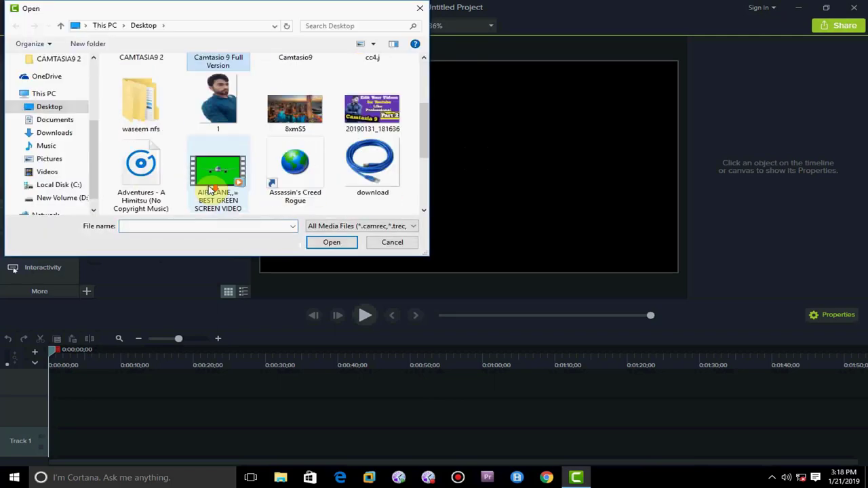
scroll(218, 163, "up", 1)
double_click(216, 95)
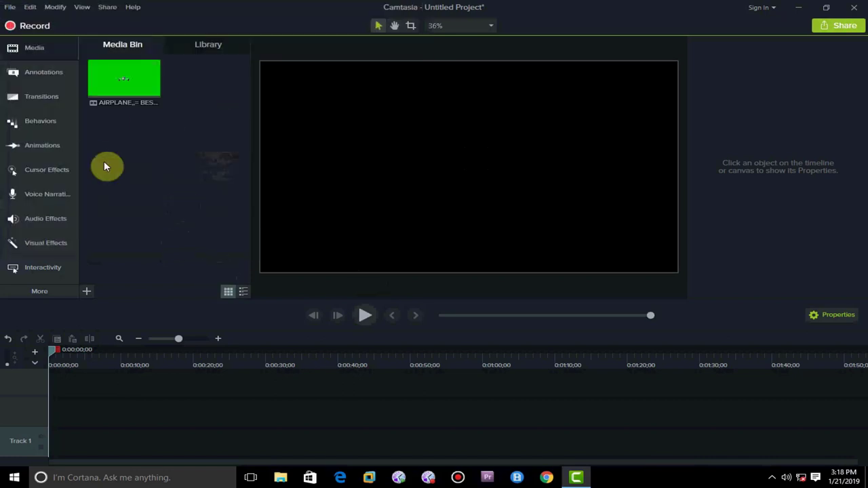
Place the airplane green screen clip on Track 2 at the start of the timeline
left_click(112, 105)
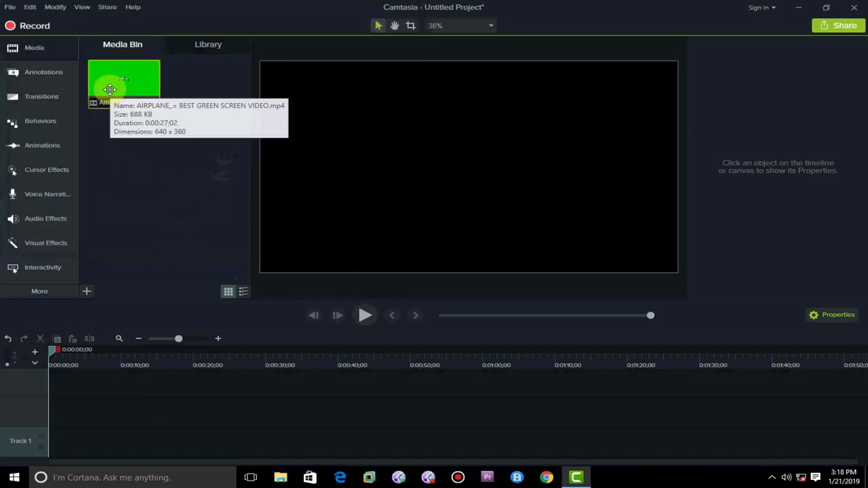
left_click_drag(115, 84, 131, 383)
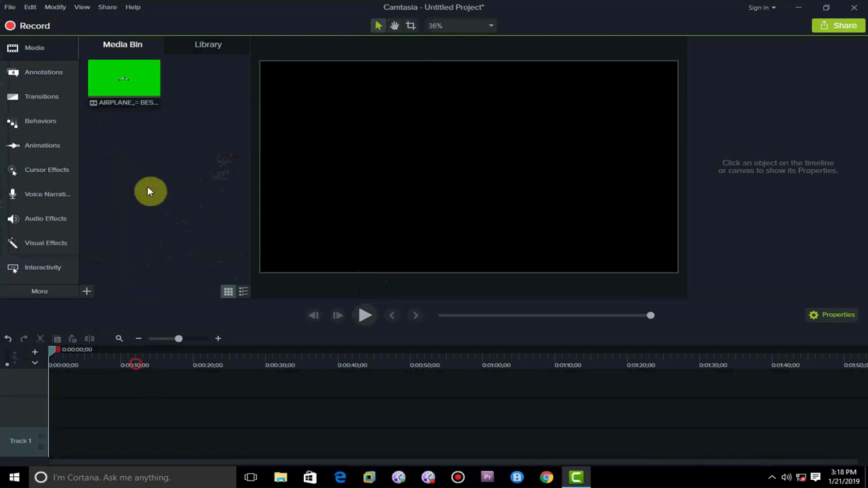
left_click_drag(122, 78, 49, 409)
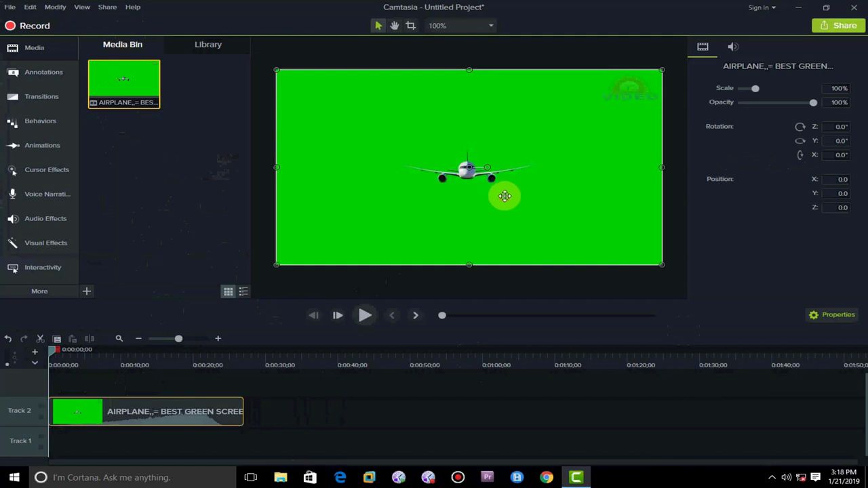
Apply the Remove a Color effect to the airplane clip and sample the dark green #004E00 from its background as the color
left_click(35, 253)
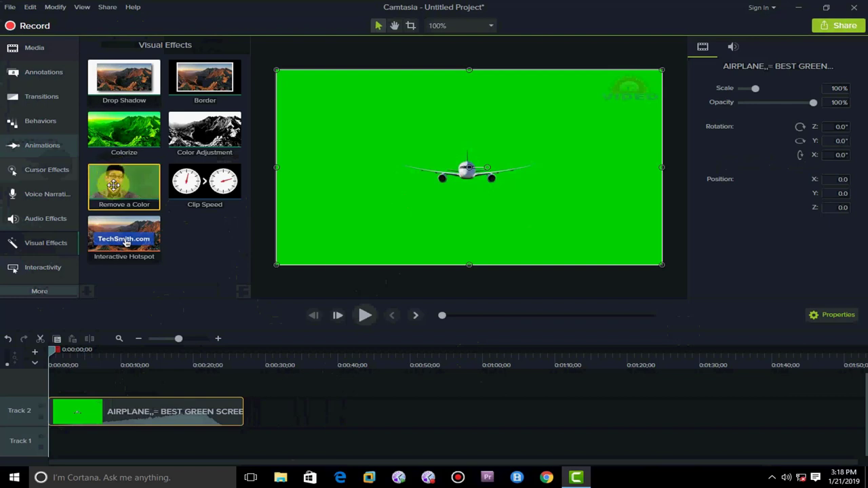
left_click_drag(113, 184, 329, 191)
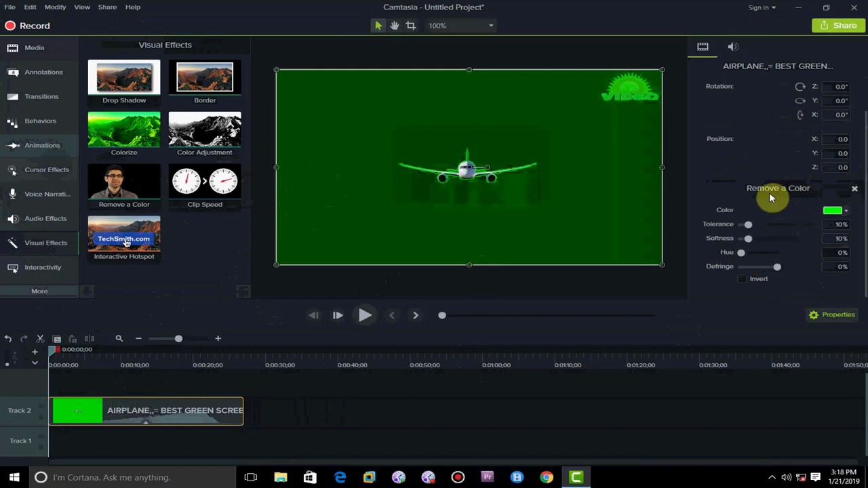
left_click(849, 214)
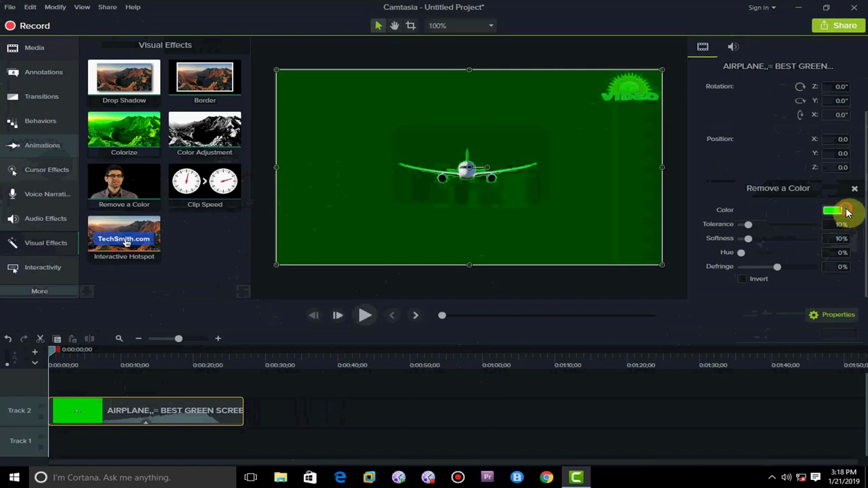
left_click(846, 210)
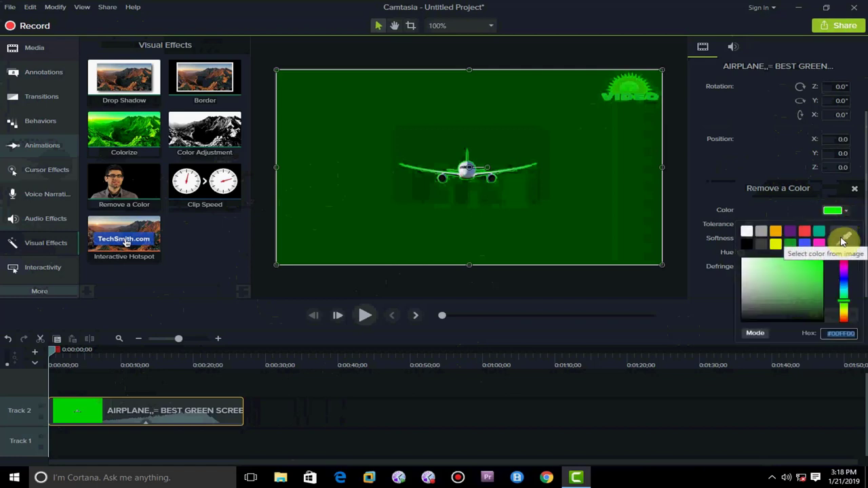
left_click(843, 241)
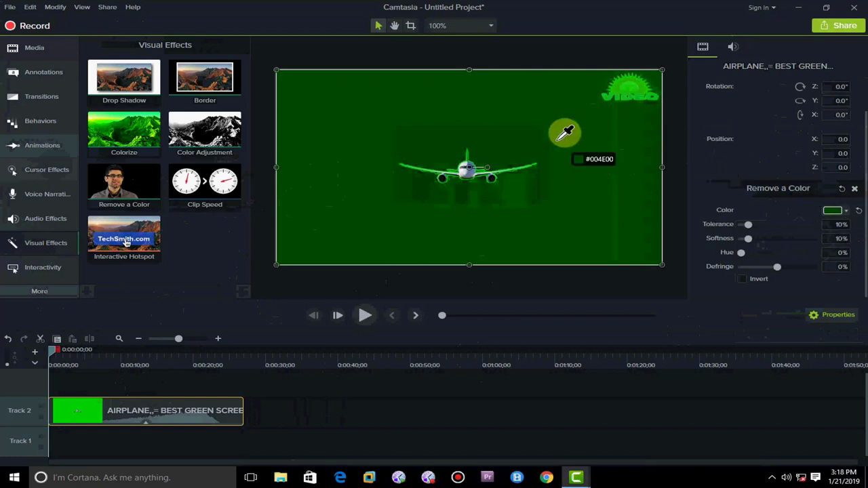
left_click(386, 98)
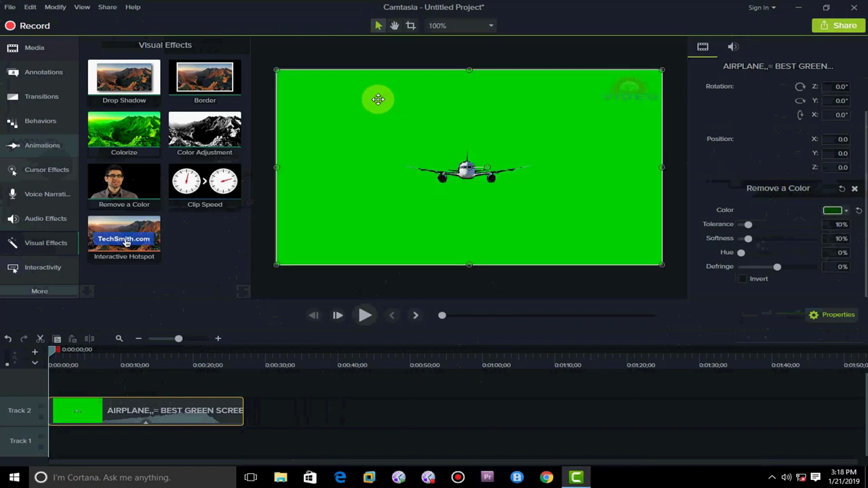
Resample the color to remove from the bright green background of the airplane clip
left_click(845, 210)
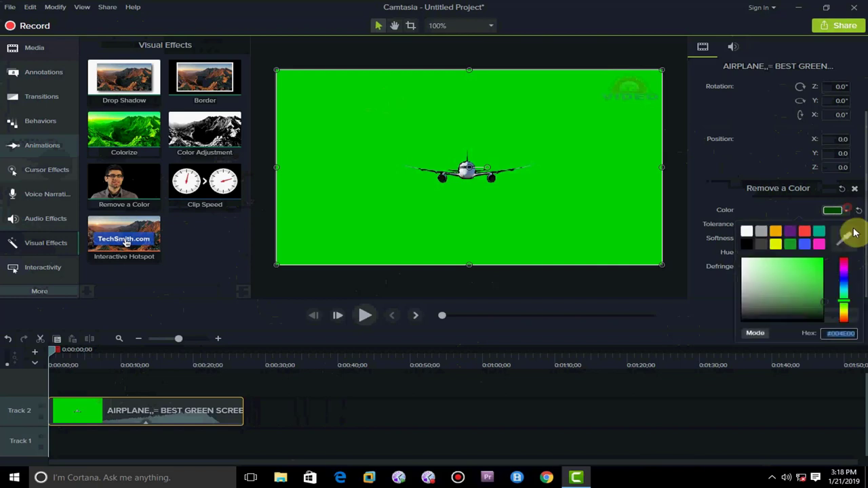
left_click(847, 234)
left_click(402, 119)
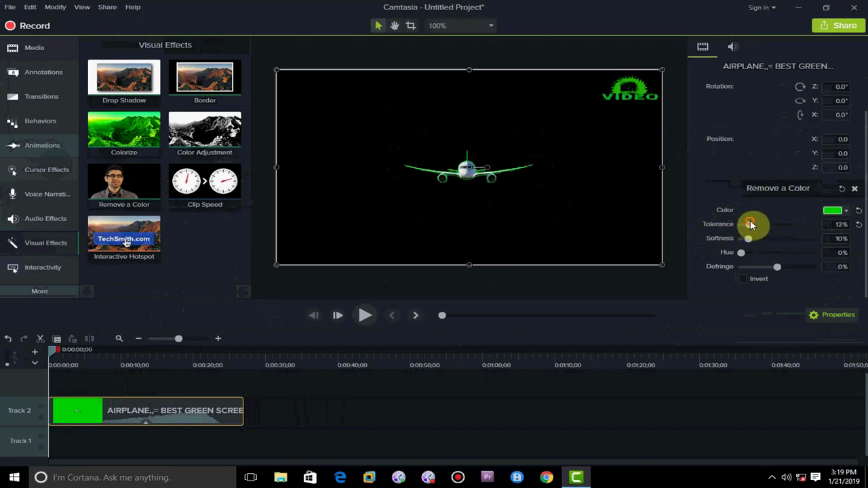
Set the color removal to 28% tolerance, 23% softness and 14% hue
left_click_drag(749, 223, 752, 225)
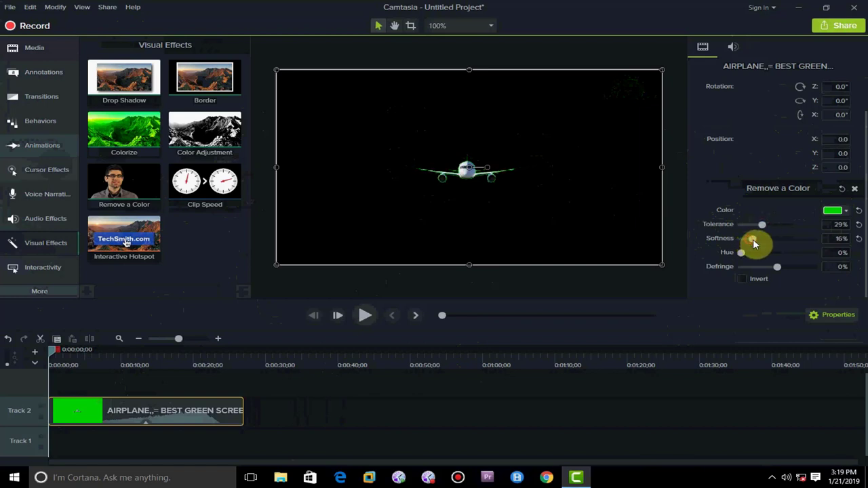
left_click_drag(740, 252, 743, 254)
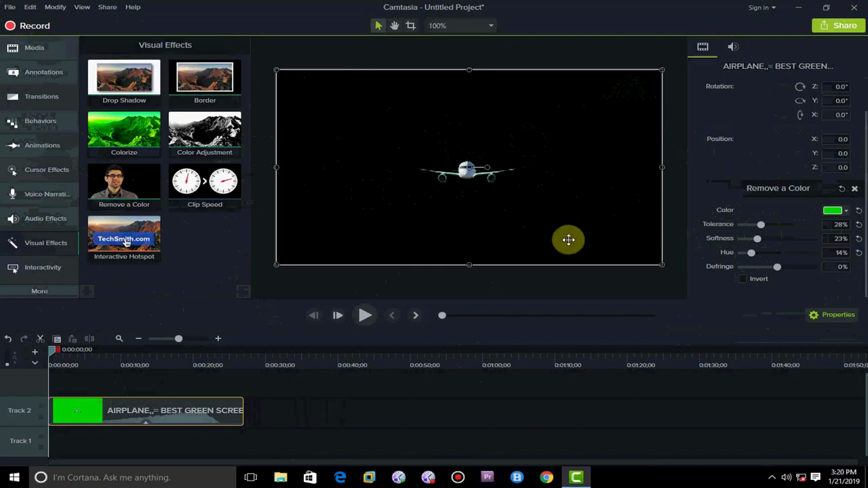
Preview the bokehdots clip from the library's Animated Backgrounds and close the preview
left_click(37, 48)
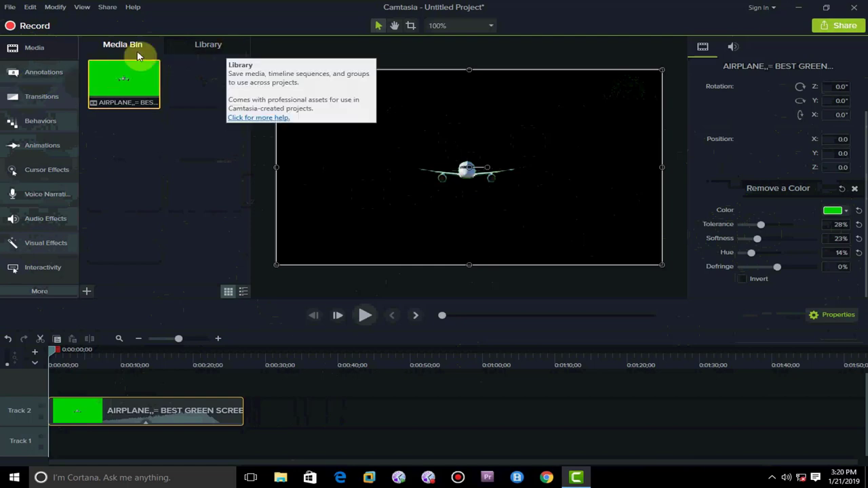
left_click(214, 46)
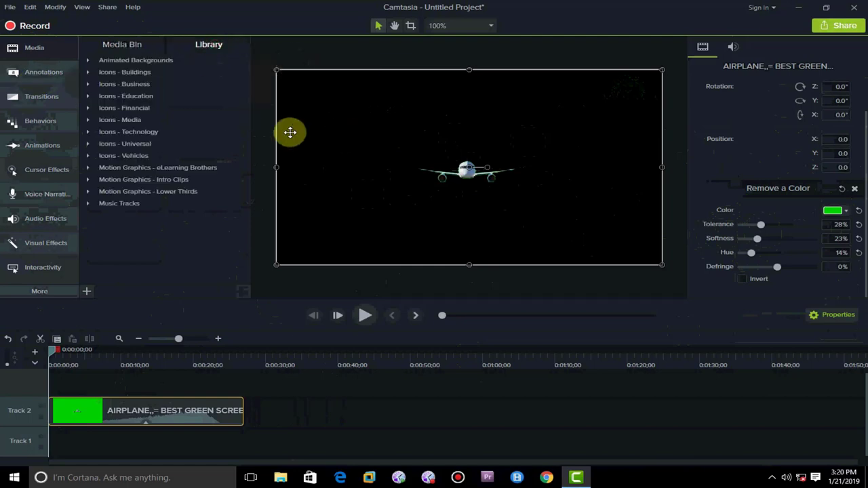
left_click(87, 62)
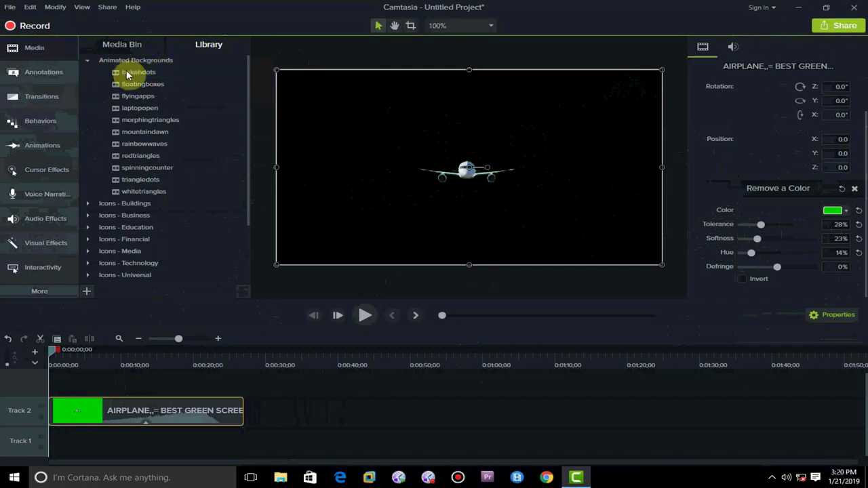
right_click(127, 74)
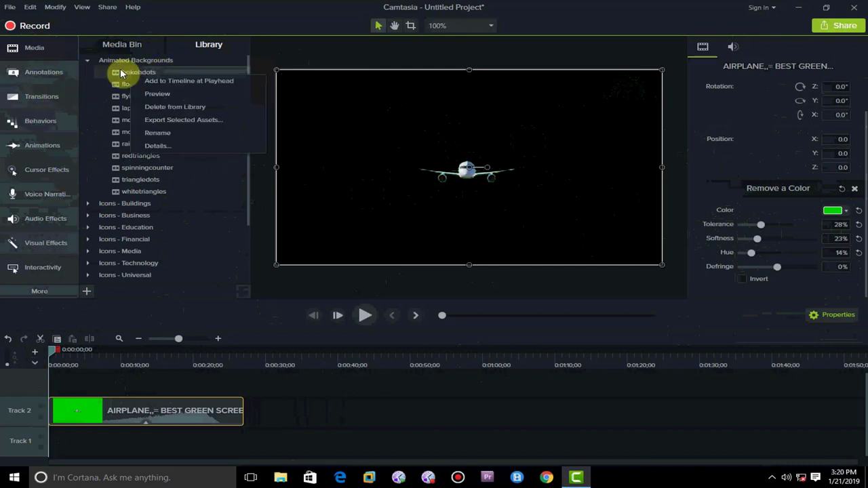
left_click(162, 94)
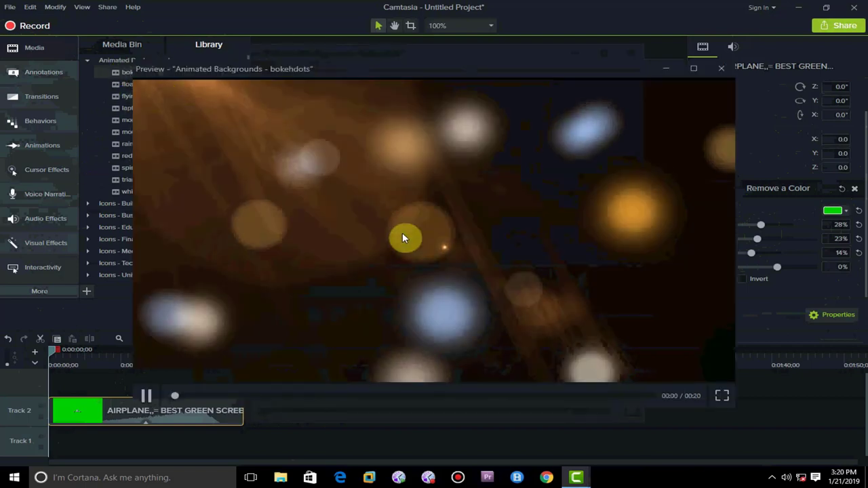
left_click(722, 70)
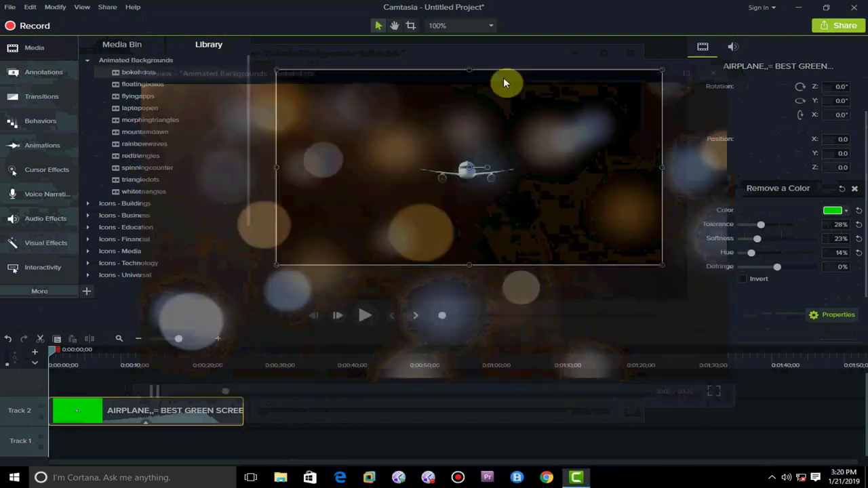
Preview the floatingboxes and flyingapps animated backgrounds one after the other, closing each preview
right_click(144, 86)
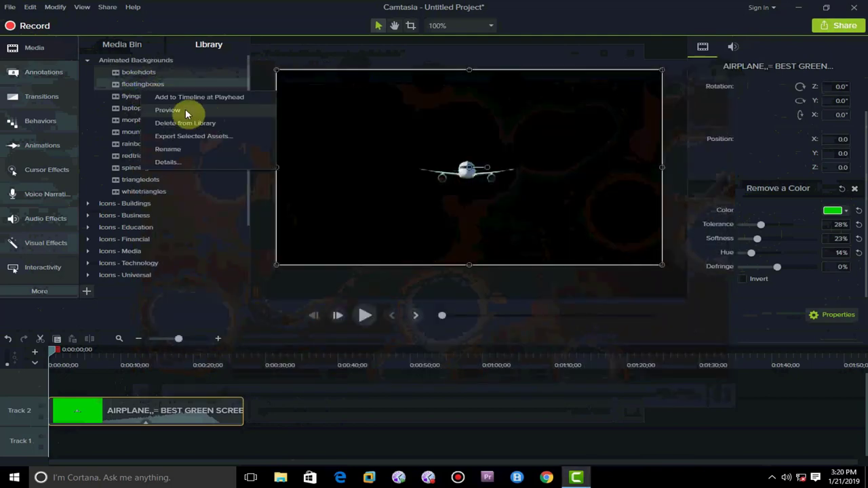
left_click(188, 111)
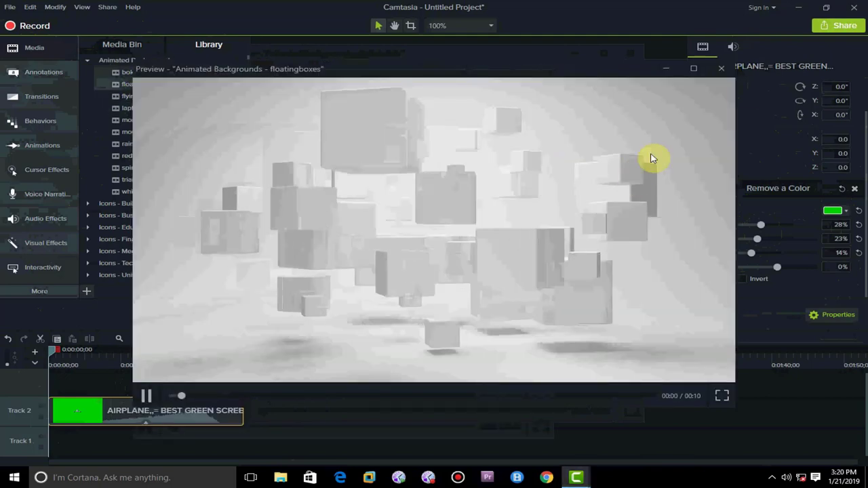
left_click(720, 69)
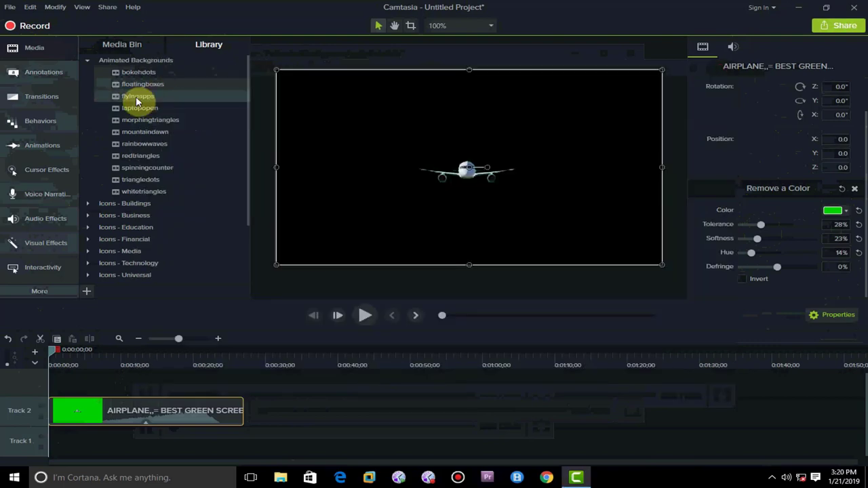
right_click(144, 98)
left_click(183, 122)
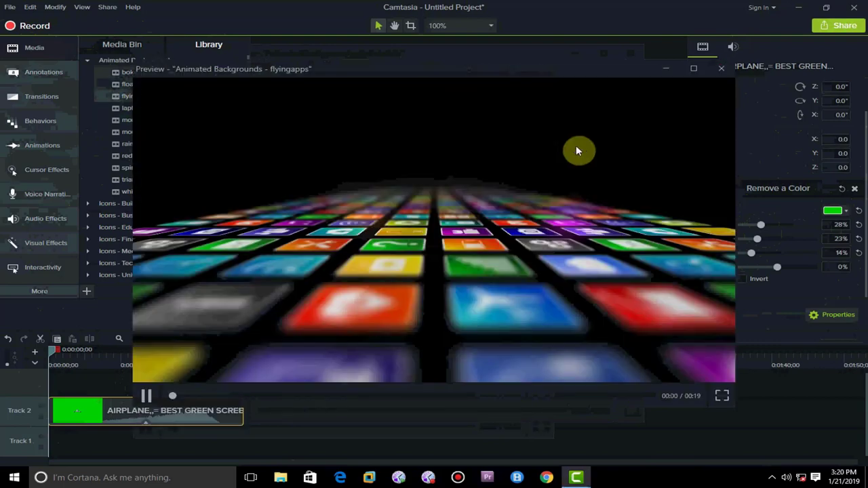
left_click(721, 68)
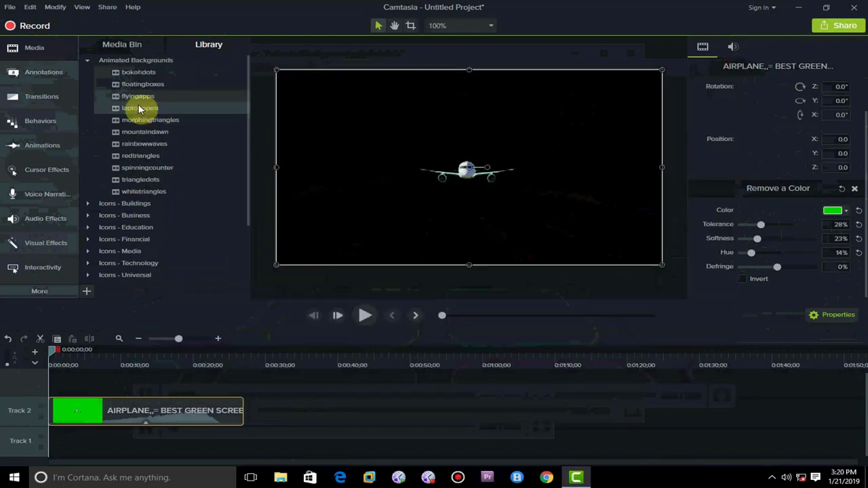
Preview the laptopopen and morphingtriangles animated backgrounds in turn, closing each preview
right_click(146, 108)
left_click(175, 129)
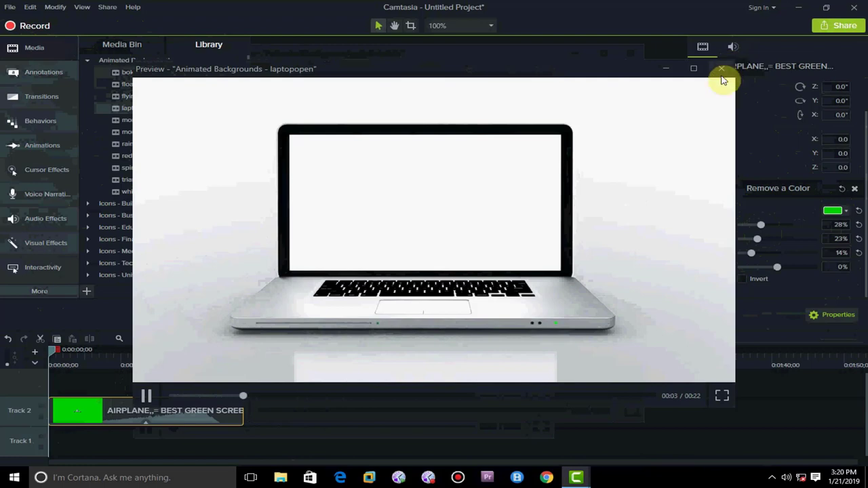
left_click(721, 74)
right_click(180, 120)
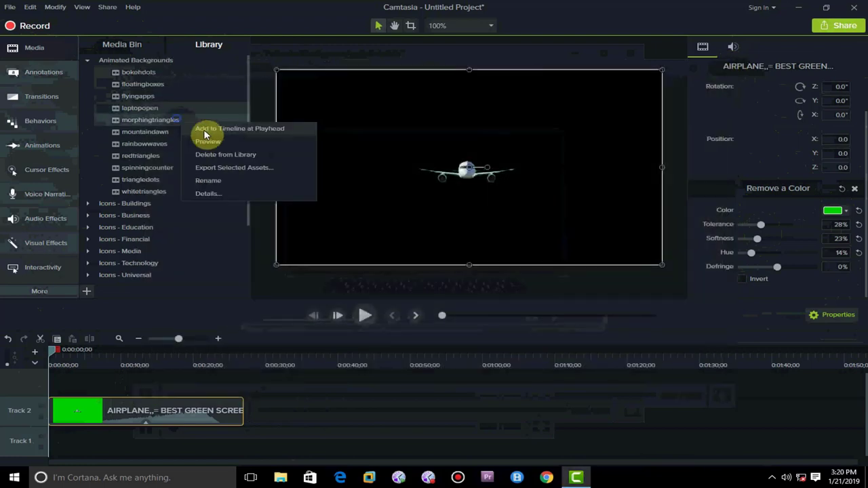
left_click(208, 142)
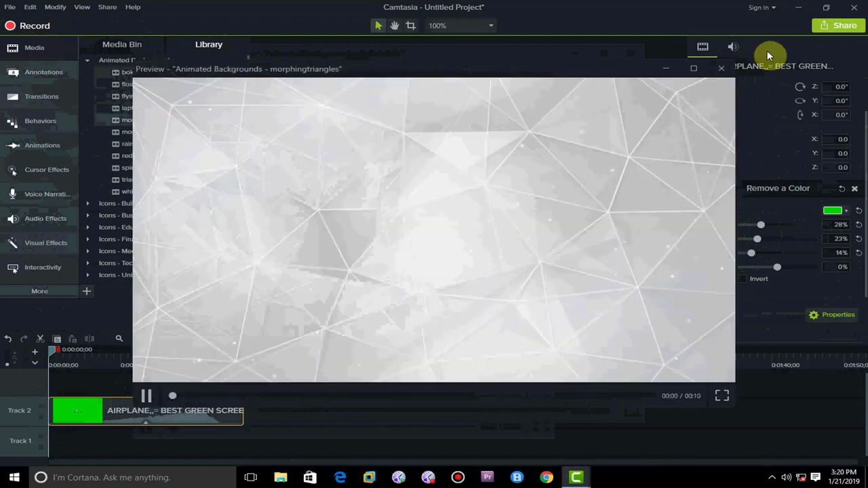
left_click(722, 74)
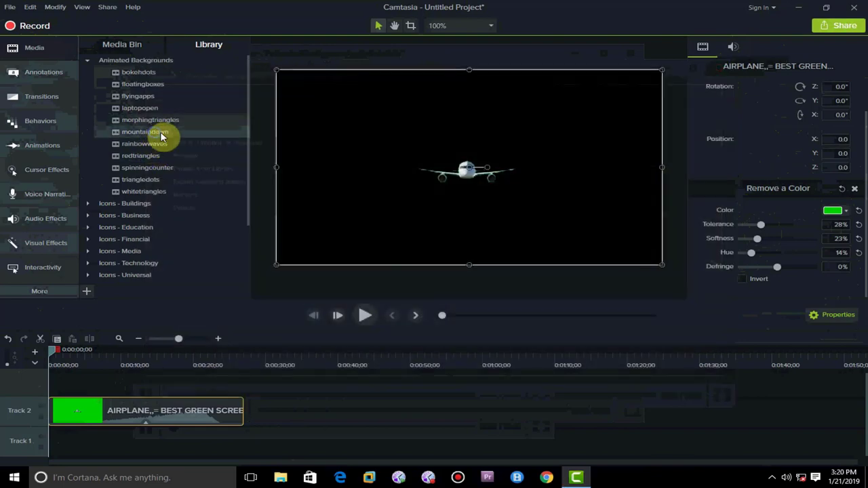
Preview the mountaindawn animated background and close the preview
right_click(167, 133)
left_click(182, 158)
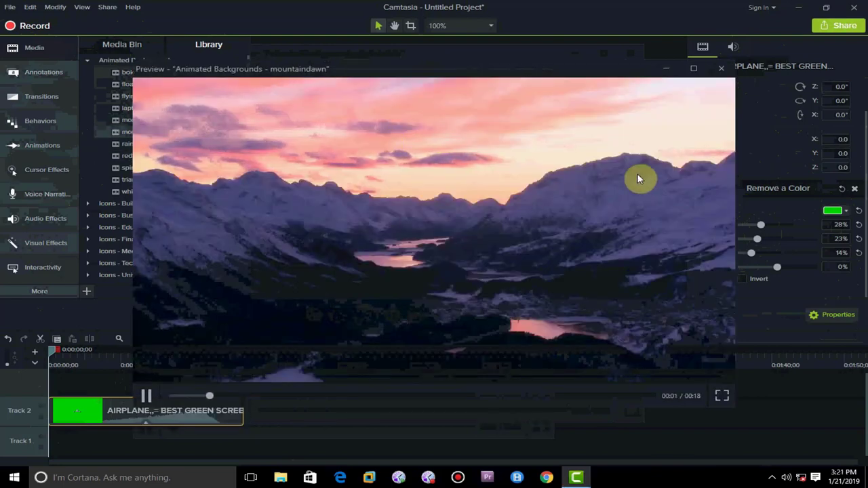
left_click(720, 70)
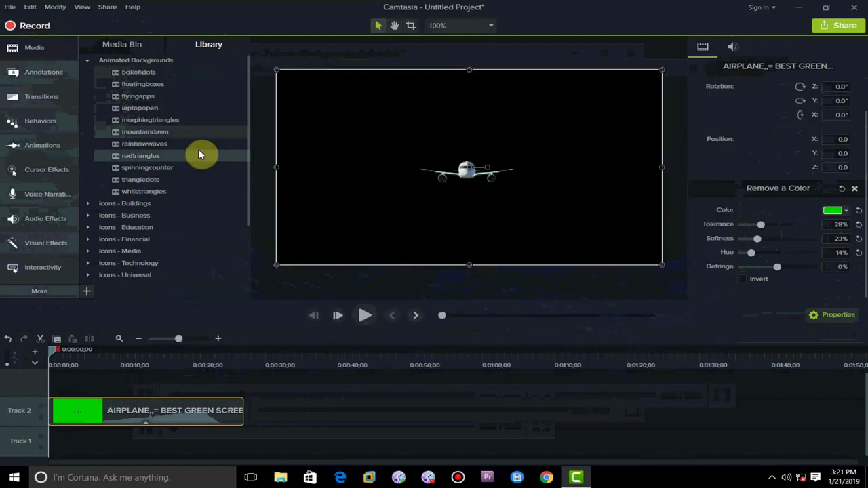
Place the mountaindawn animated background on Track 1, beneath the airplane clip and starting at the beginning of the timeline
left_click_drag(145, 136, 71, 448)
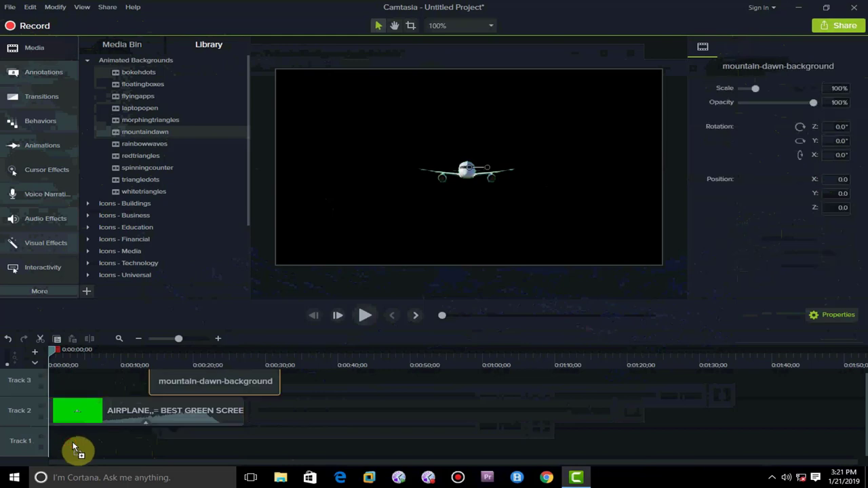
left_click_drag(123, 442, 112, 450)
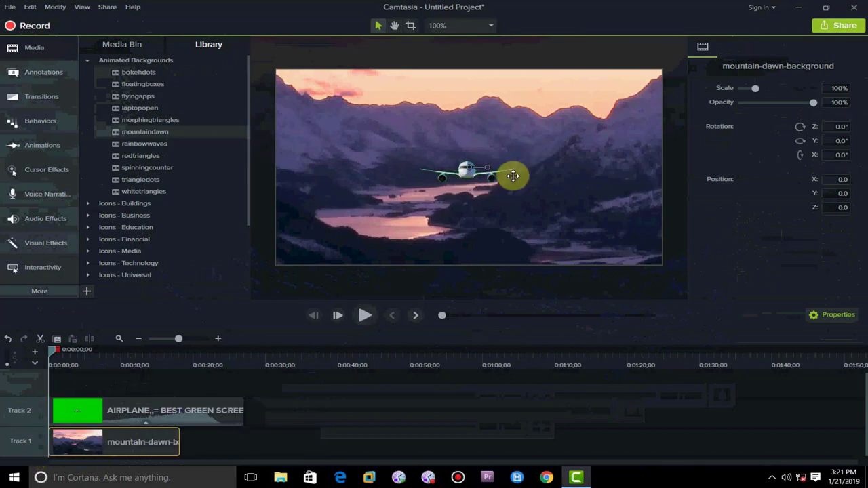
Shorten the airplane clip on Track 2 from its end to match the mountain background's length, and play the composite
left_click(138, 405)
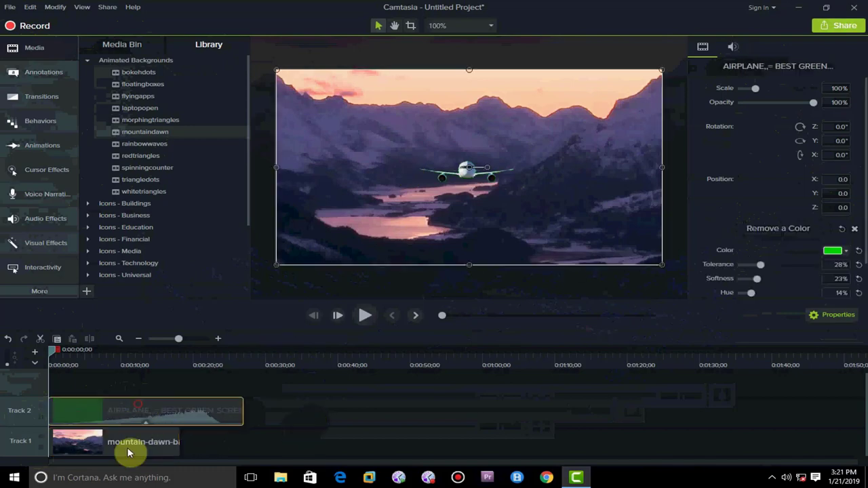
left_click(129, 453)
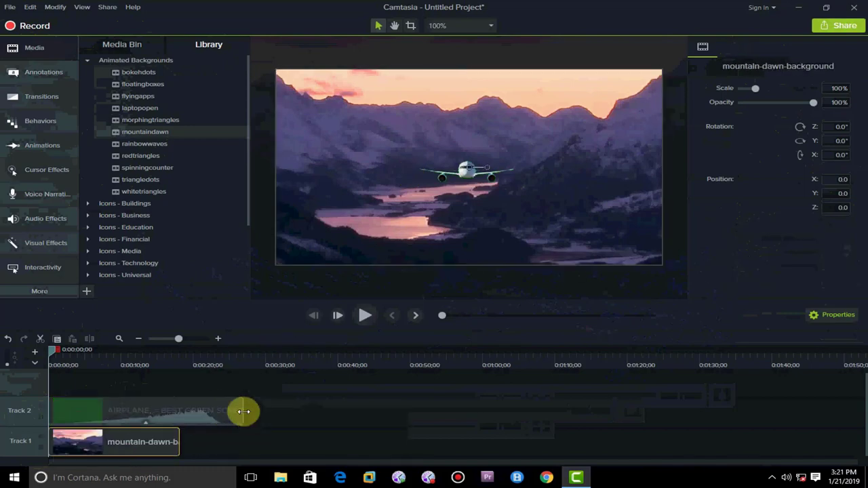
left_click_drag(243, 411, 174, 416)
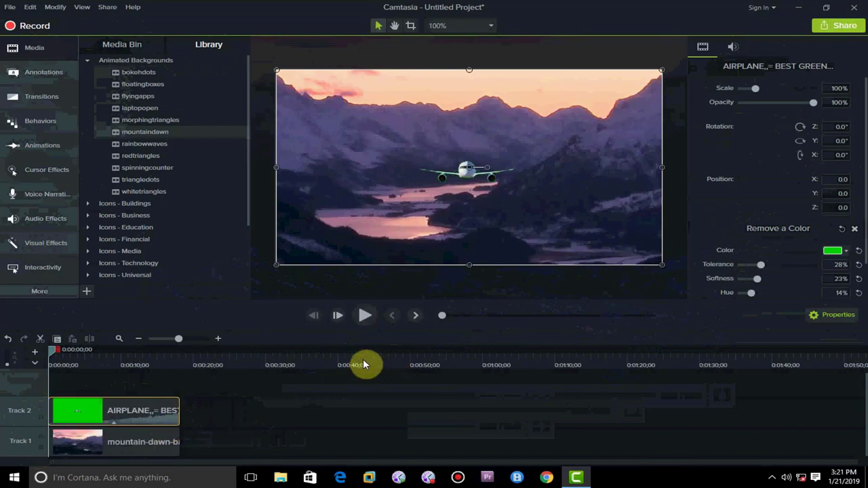
left_click(365, 315)
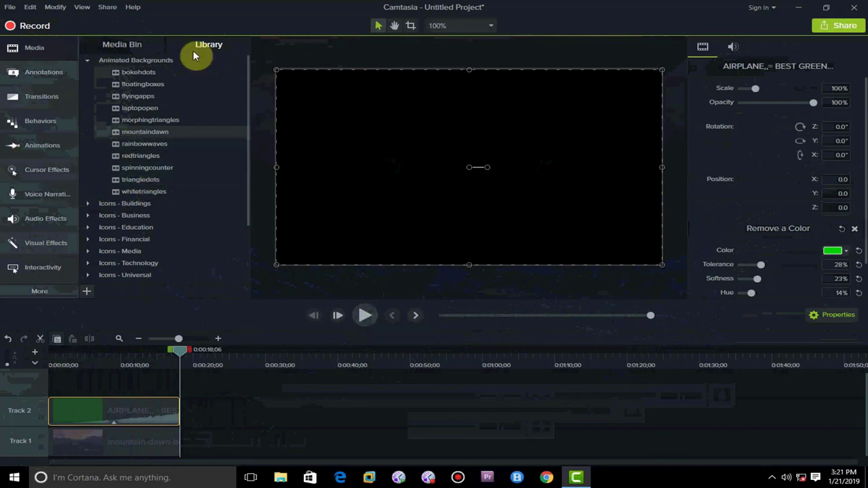
left_click(62, 45)
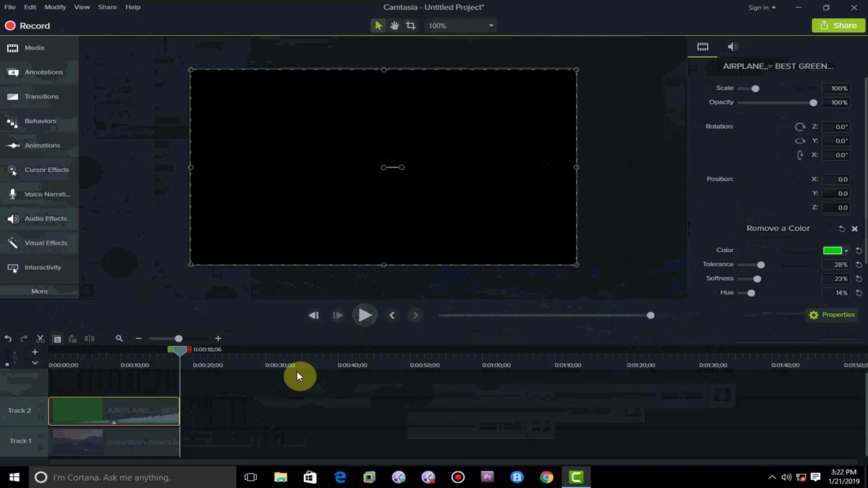
left_click(772, 477)
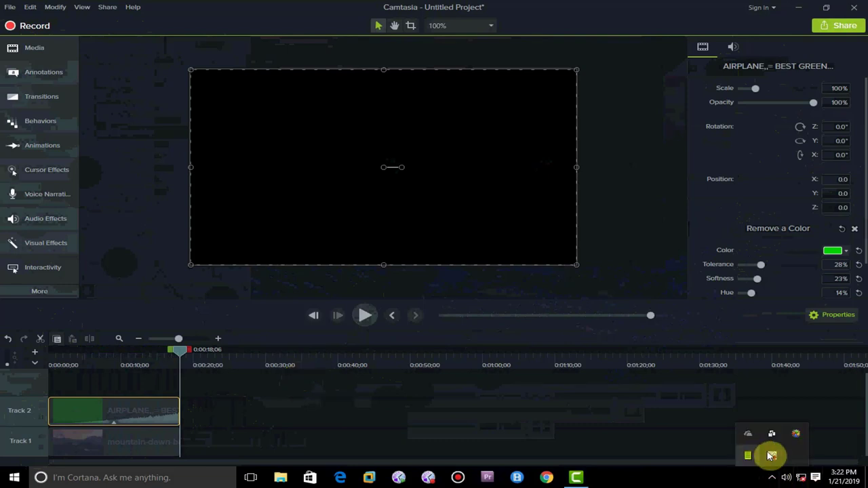